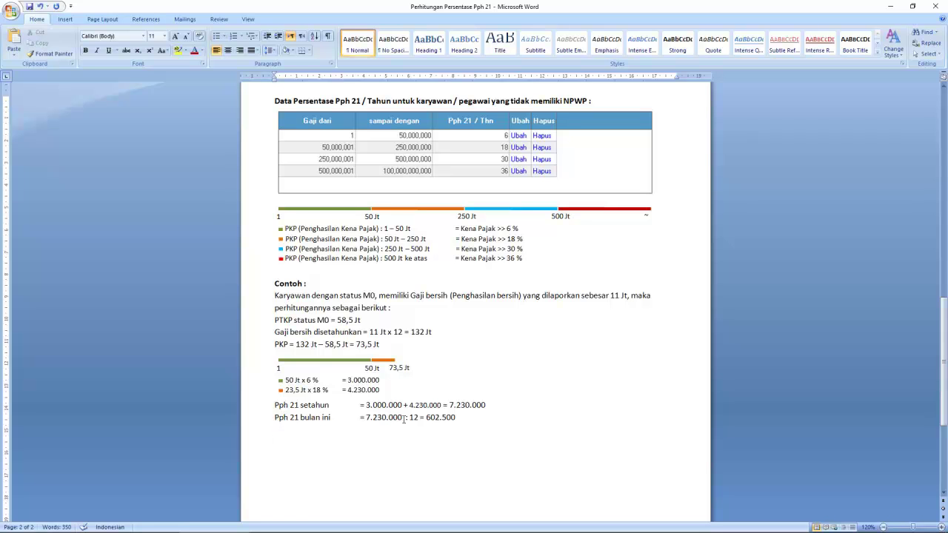
# Format the monthly Pph 21 result 602.500 bold and red, matching page 1's 502.083 example
pyautogui.moveTo(426, 418); pyautogui.dragTo(453, 418)
pyautogui.click(197, 55)
pyautogui.hotkey('ctrl', 'b')
pyautogui.click(506, 419)
pyautogui.scroll(9, 616, 405)
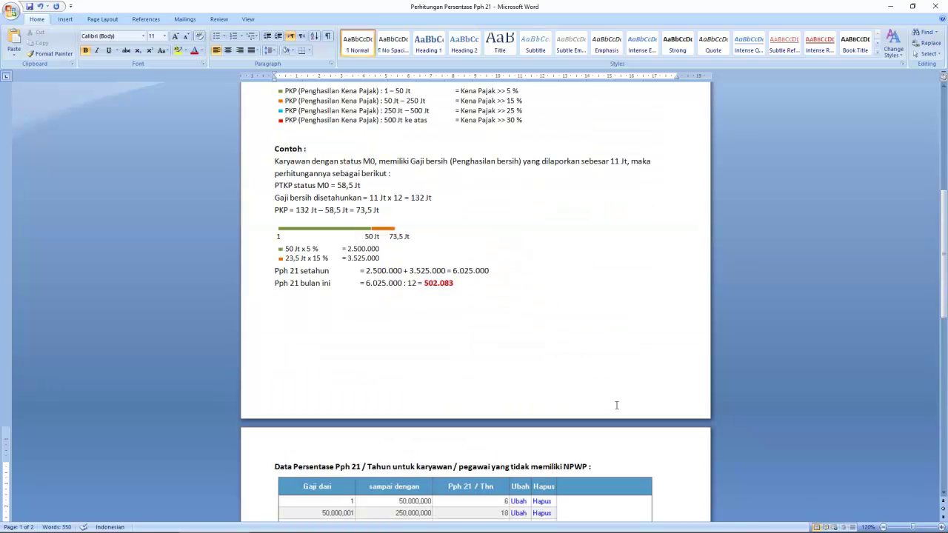
pyautogui.scroll(4, 499, 338)
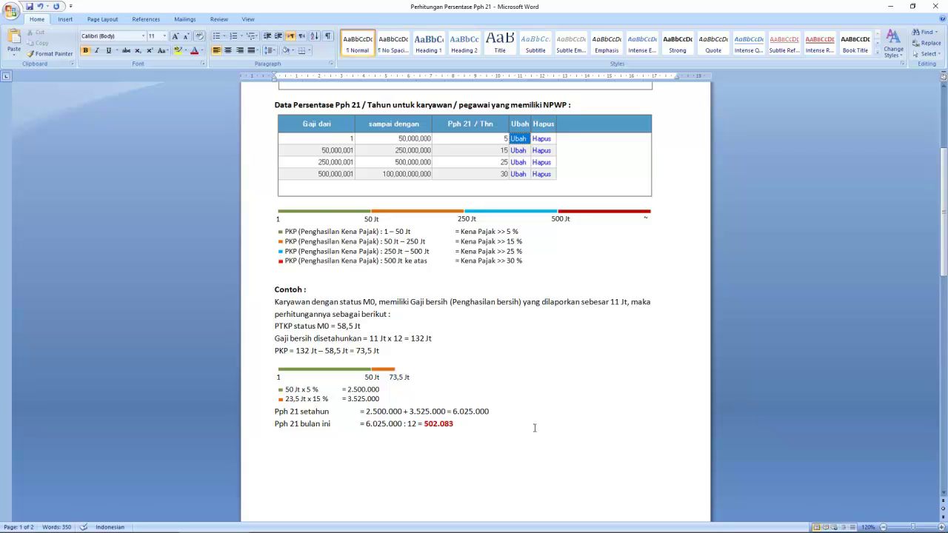
pyautogui.scroll(-12, 534, 427)
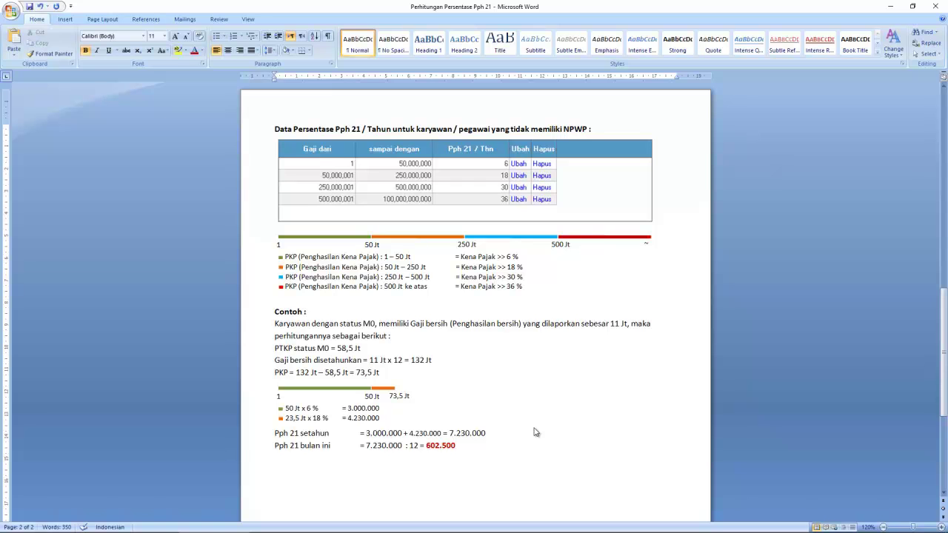
pyautogui.moveTo(418, 531)
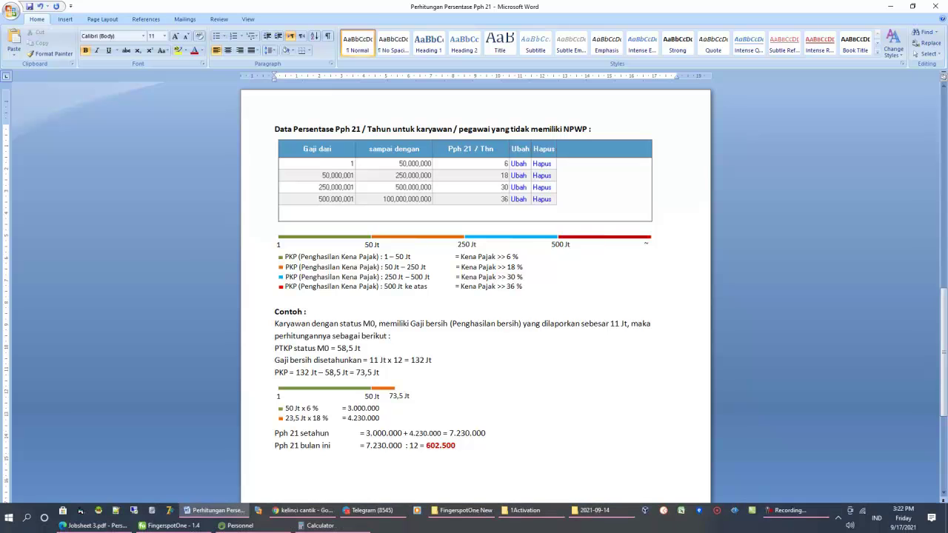
# Scroll through the AddOn Pph 21 tab of the Penggajian window, then close the window
pyautogui.click(188, 526)
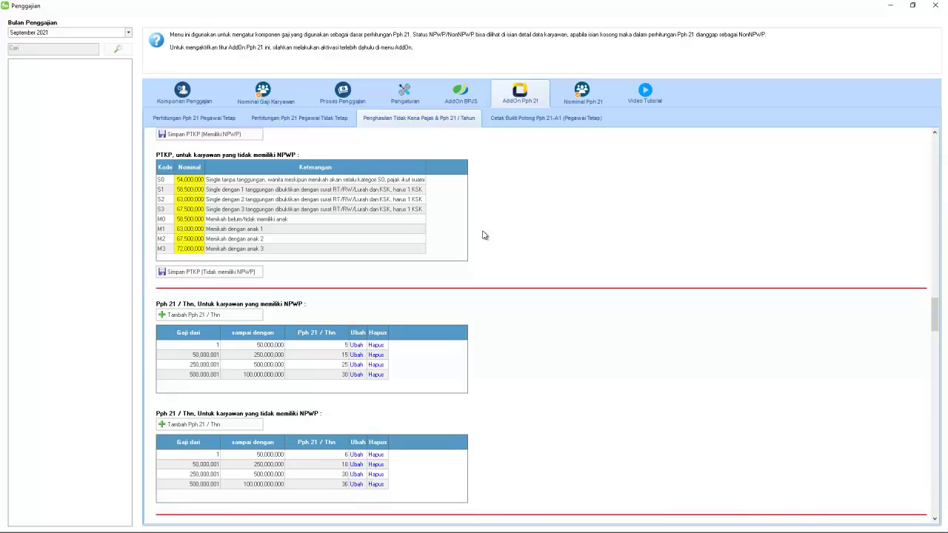
pyautogui.scroll(-3, 483, 235)
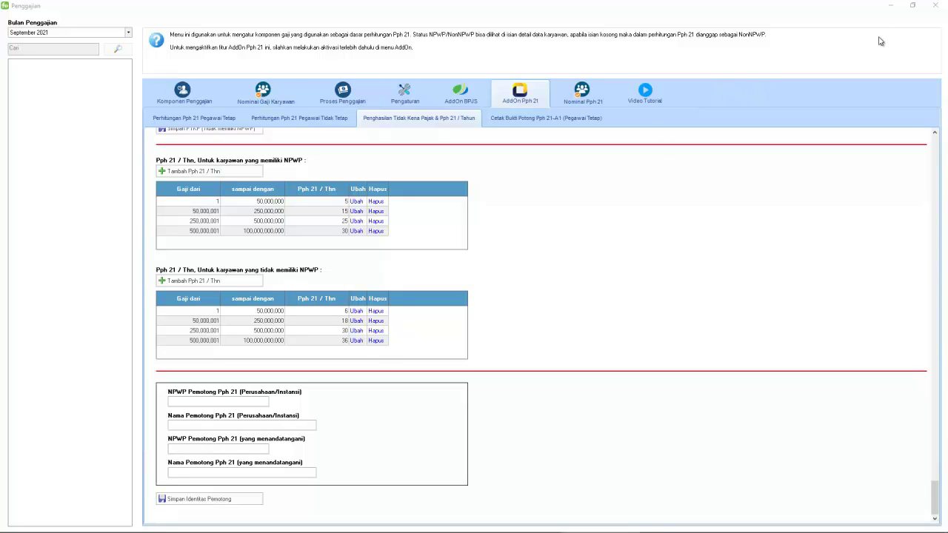
pyautogui.click(935, 5)
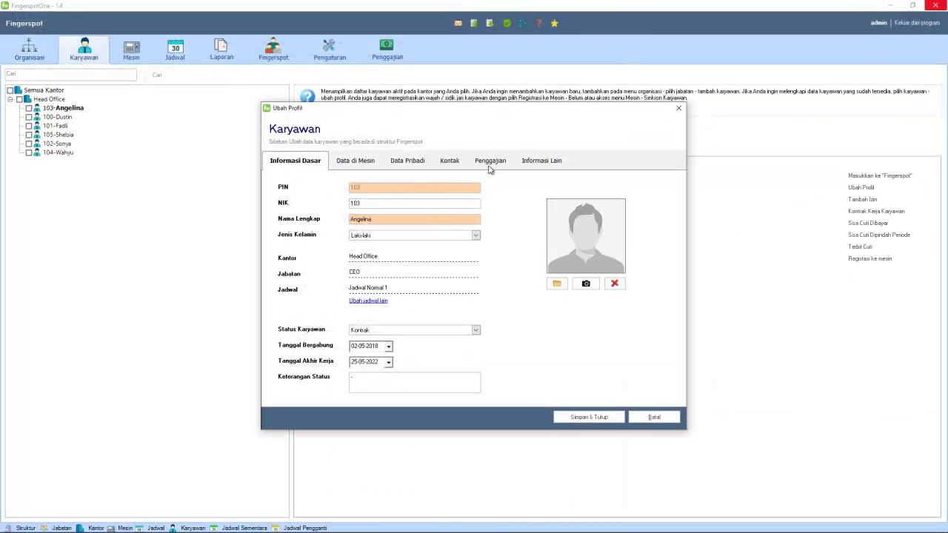
# Replace the employee's NPWP with the full taxpayer number on the Penggajian tab and save
pyautogui.click(490, 163)
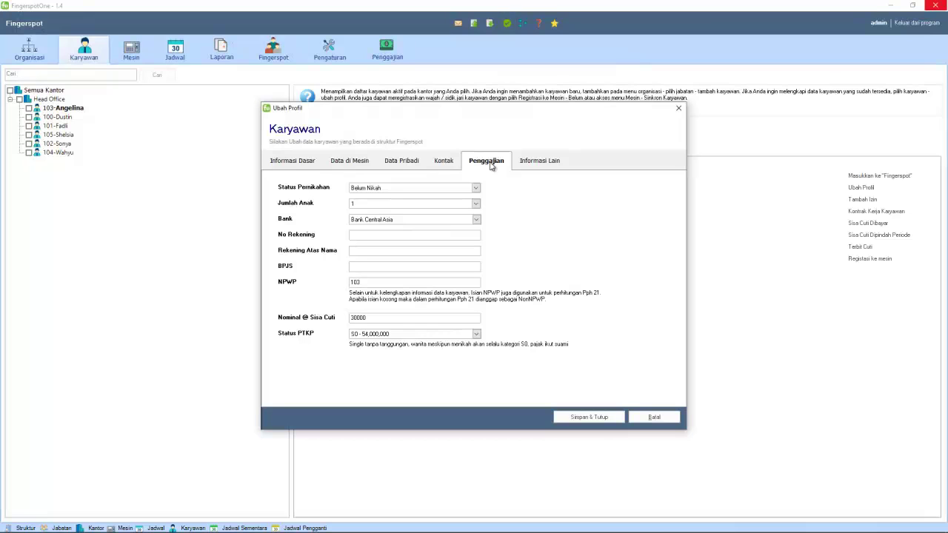
pyautogui.moveTo(370, 282); pyautogui.dragTo(345, 280)
pyautogui.click(597, 418)
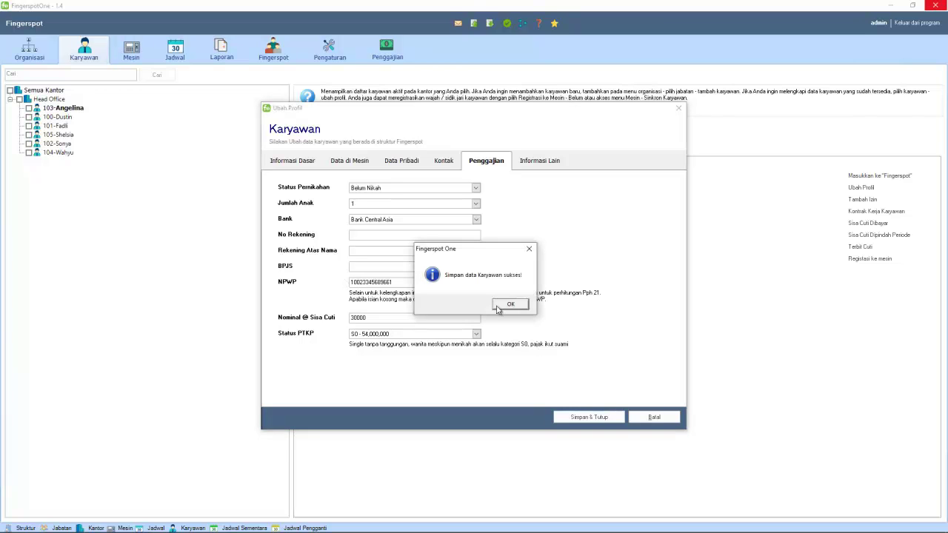
pyautogui.click(512, 304)
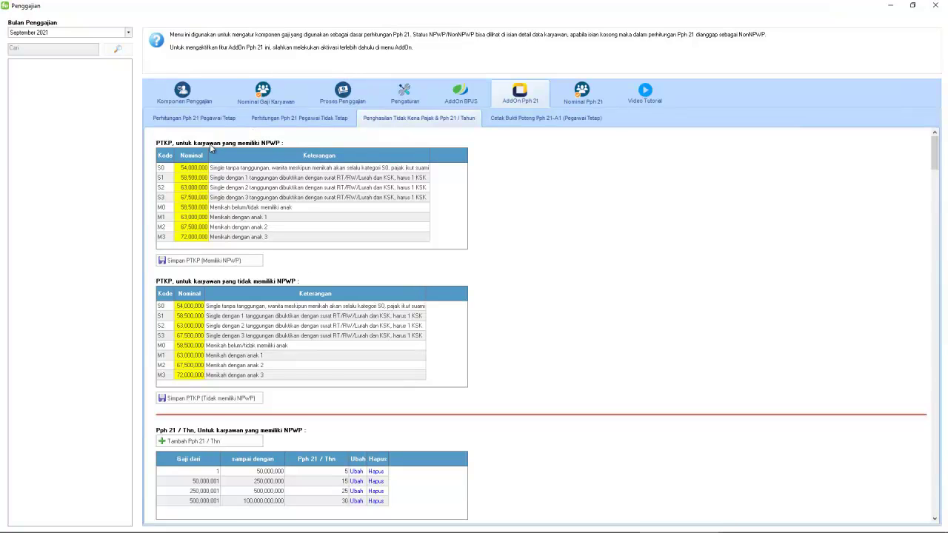
# Save the withholder identity: company NPWP, company name PT ABC, and the signer's NPWP and name
pyautogui.scroll(-5, 345, 307)
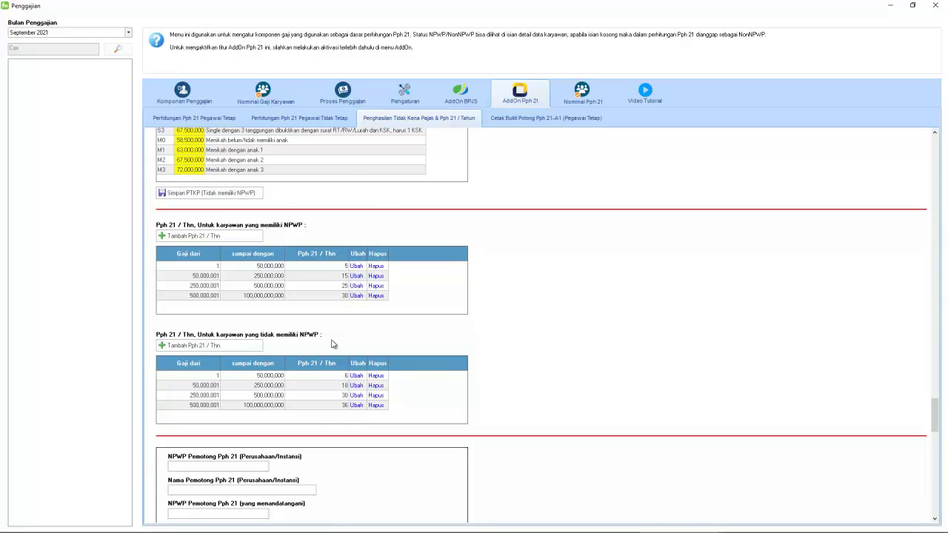
pyautogui.scroll(-2, 332, 344)
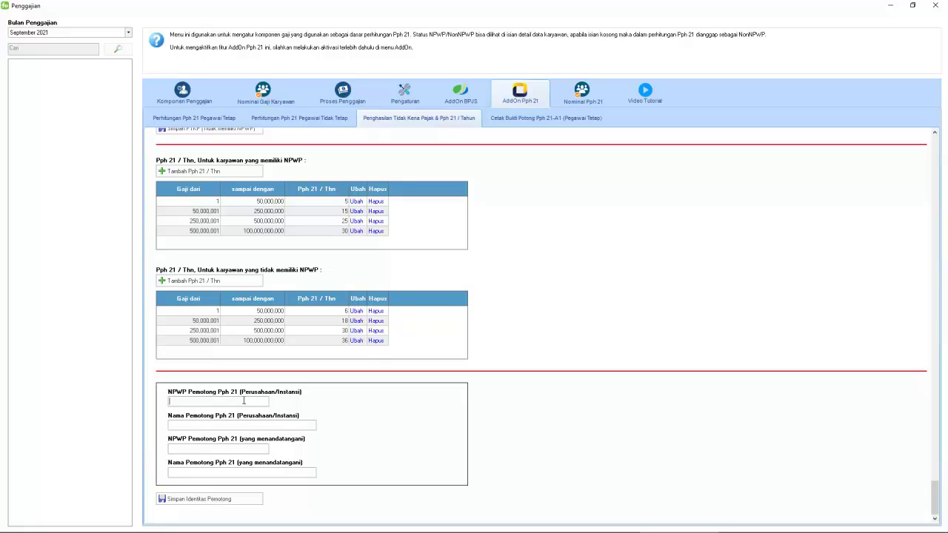
pyautogui.hotkey('ctrl', 'v')
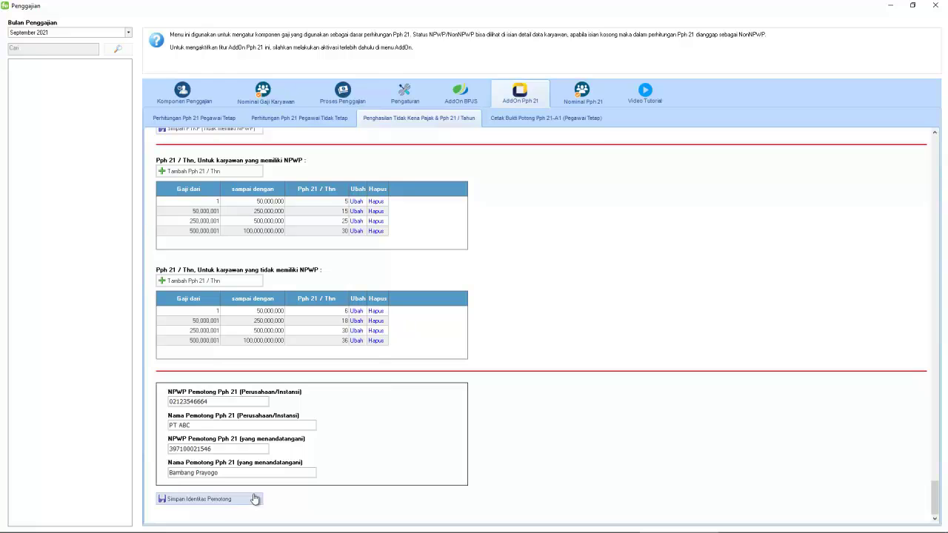
pyautogui.click(250, 500)
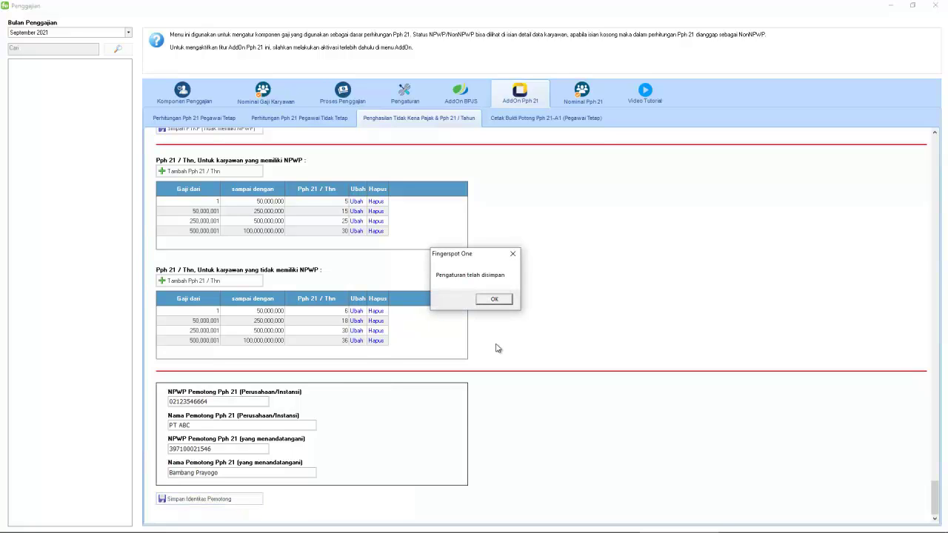
pyautogui.click(494, 299)
pyautogui.scroll(5, 493, 307)
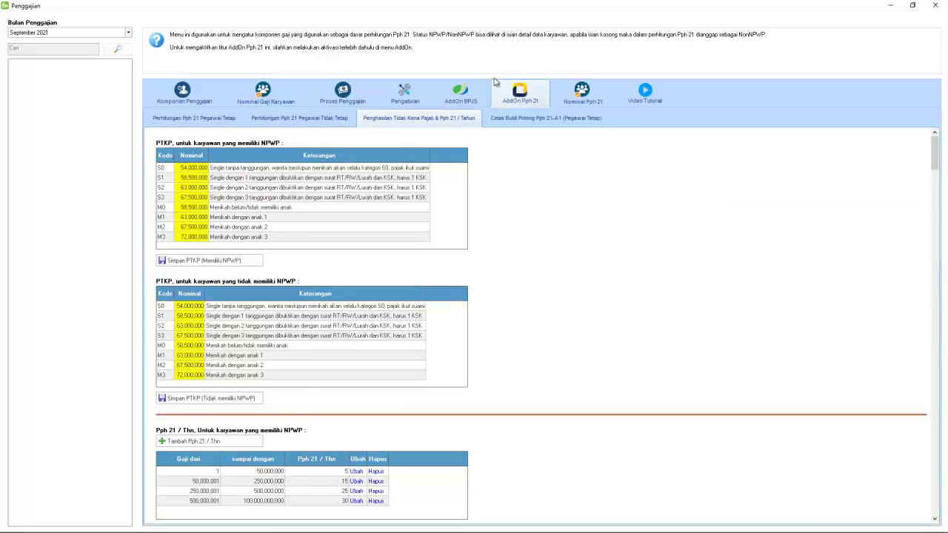
pyautogui.click(536, 118)
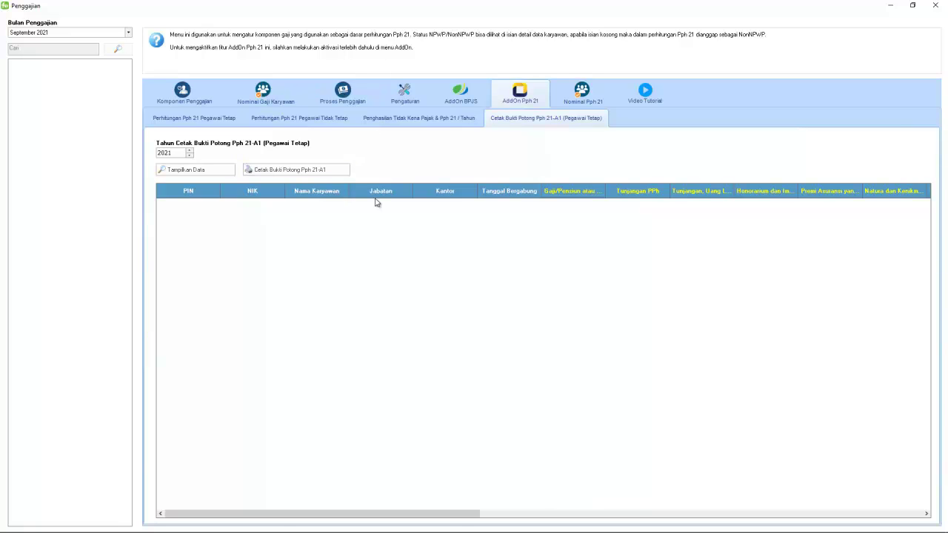
# Print the 2021 1721-A1 Pph 21 slips for permanent employees to a PDF
pyautogui.moveTo(369, 509)
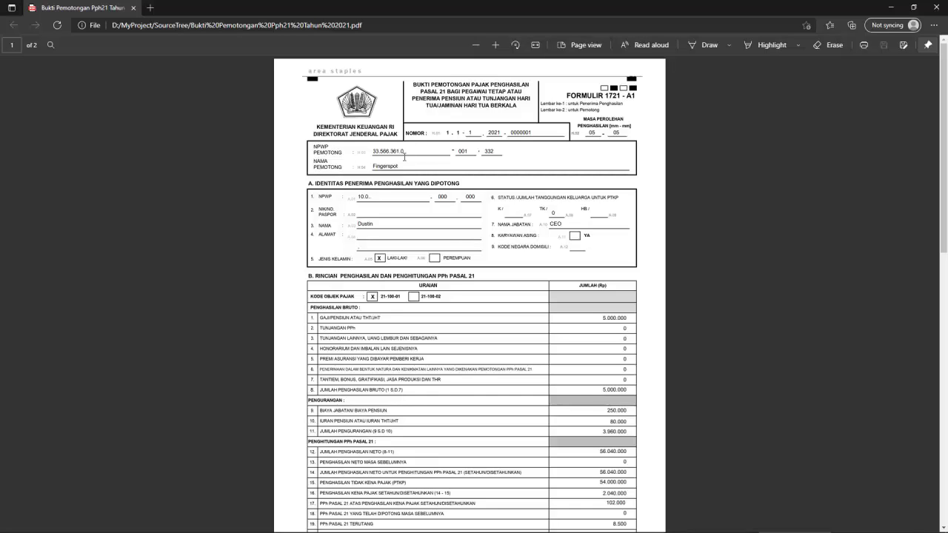
# Scroll through both pages of the Bukti Potongan Pph21 PDF in Edge
pyautogui.scroll(-10, 415, 196)
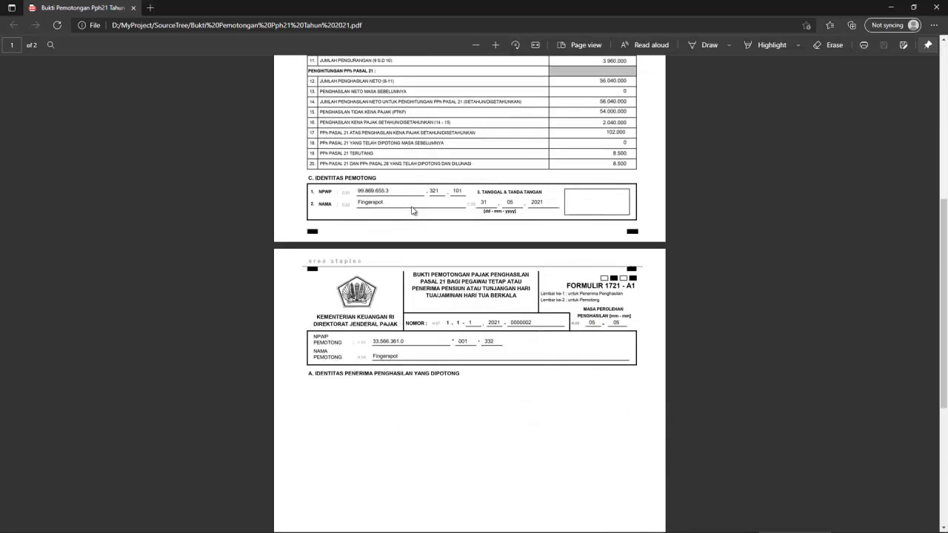
pyautogui.scroll(3, 413, 211)
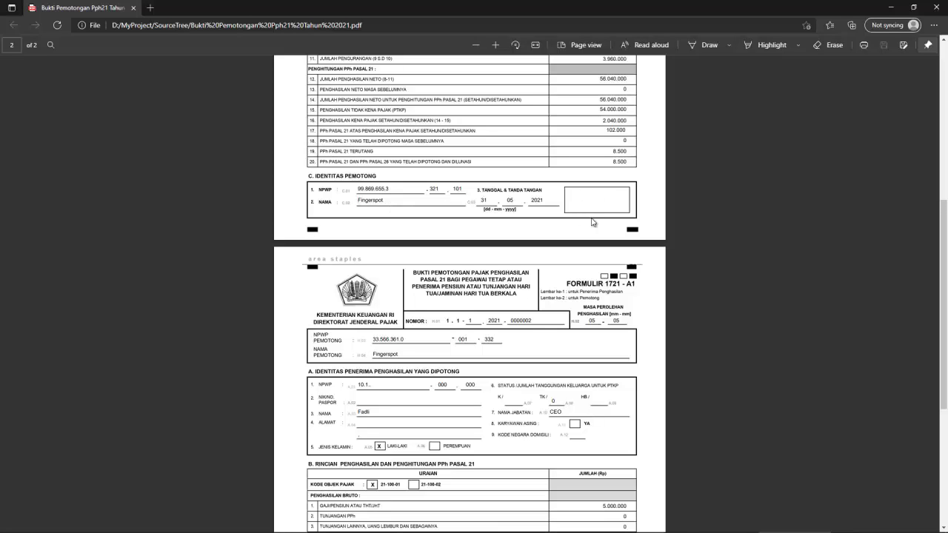
pyautogui.scroll(5, 658, 166)
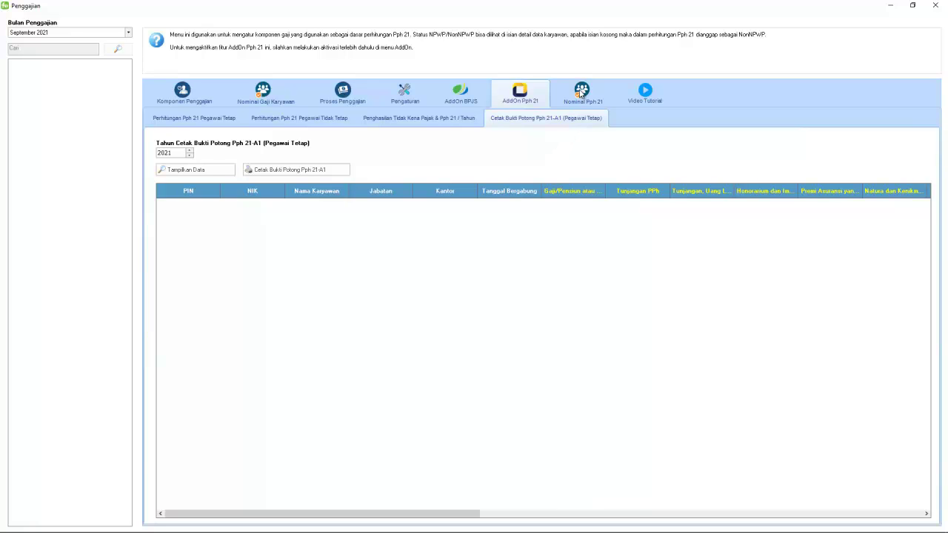
# Show the permanent employees' Nominal Pph 21 amounts with the Tunjangan and Honorarium columns widened
pyautogui.click(581, 92)
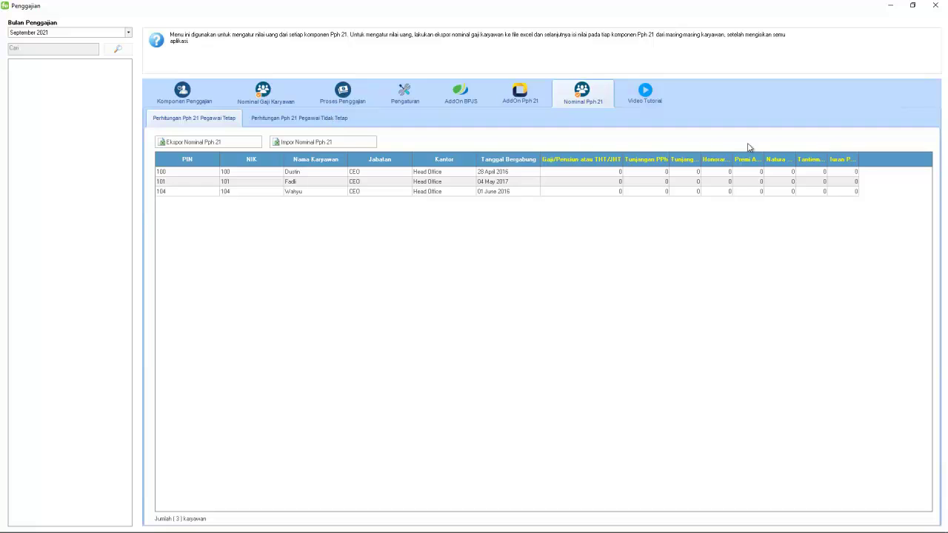
pyautogui.moveTo(699, 160); pyautogui.dragTo(918, 161)
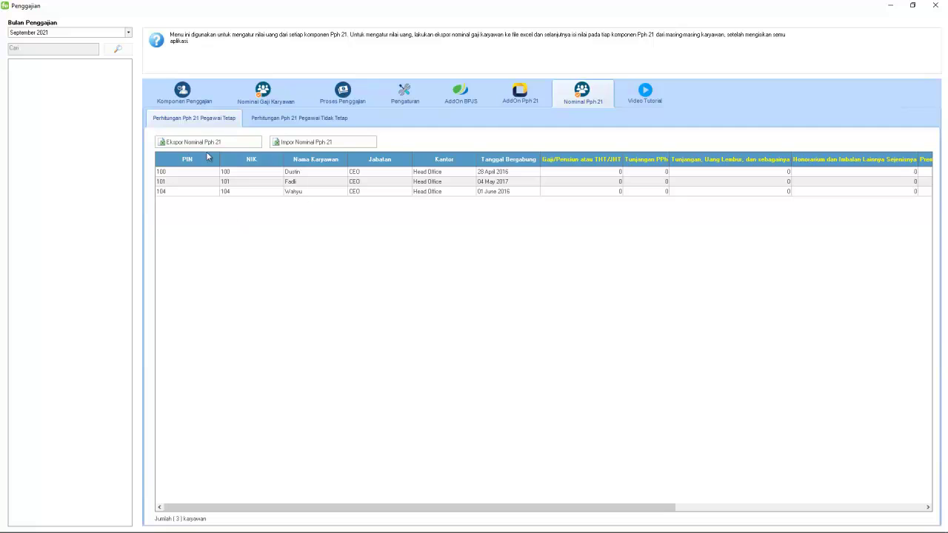
pyautogui.click(323, 120)
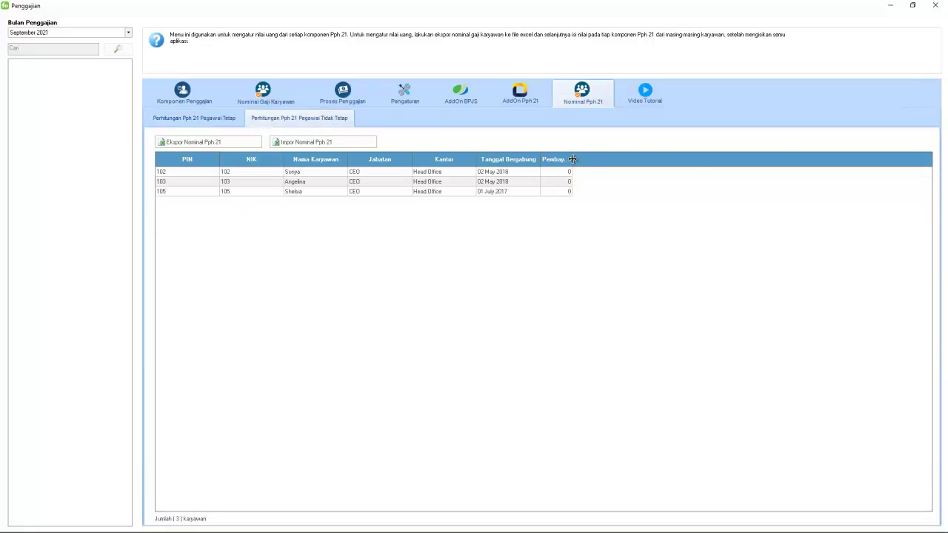
# Export the permanent employees' September 2021 Pph 21 amounts to Excel with Ekspor Nominal Pph 21
pyautogui.doubleClick(570, 159)
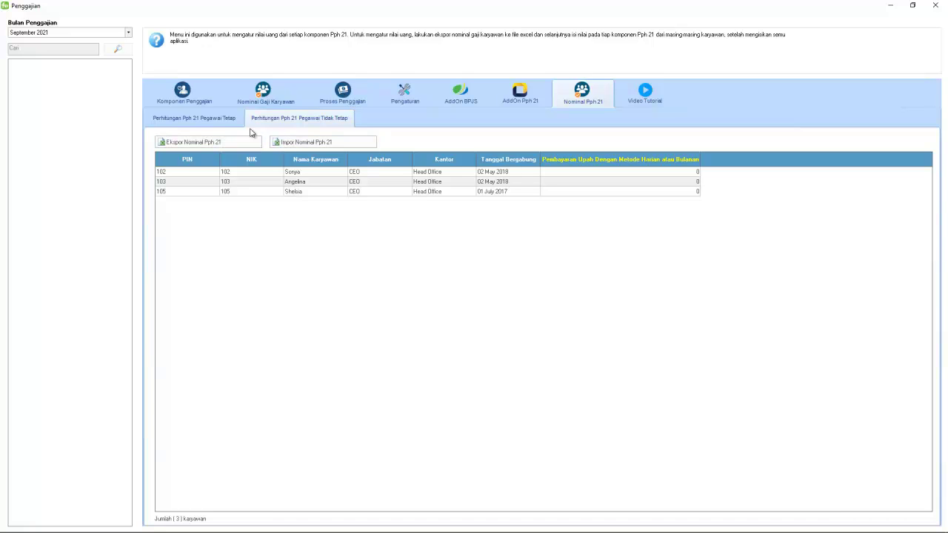
pyautogui.click(229, 120)
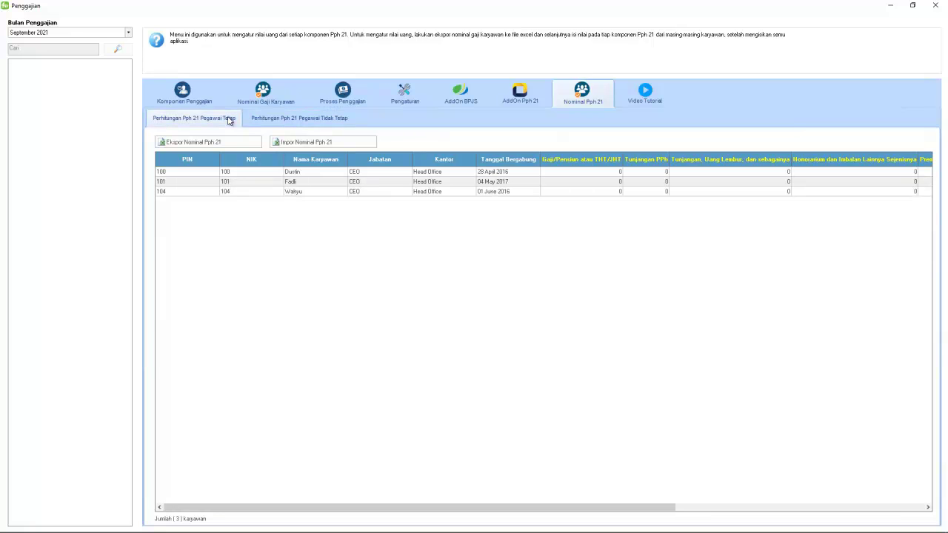
pyautogui.click(224, 141)
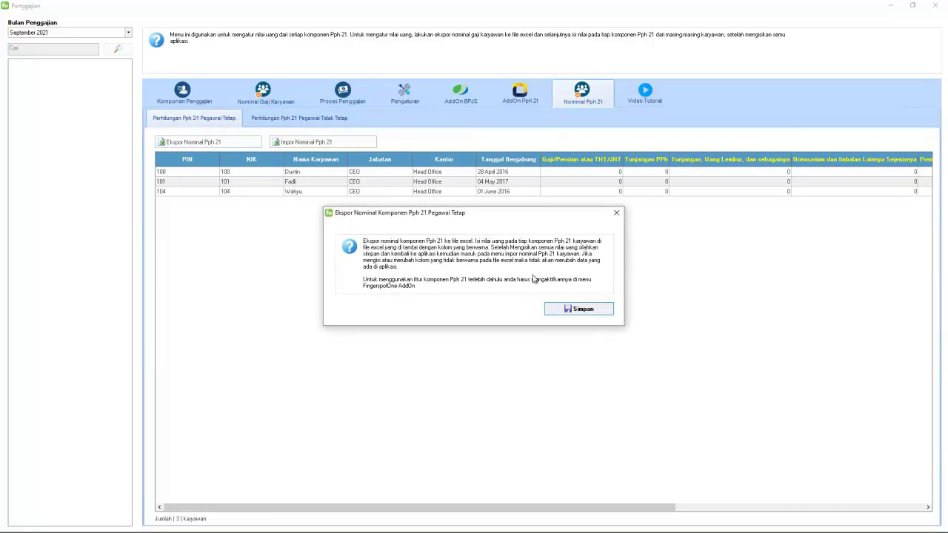
pyautogui.click(590, 312)
pyautogui.click(585, 308)
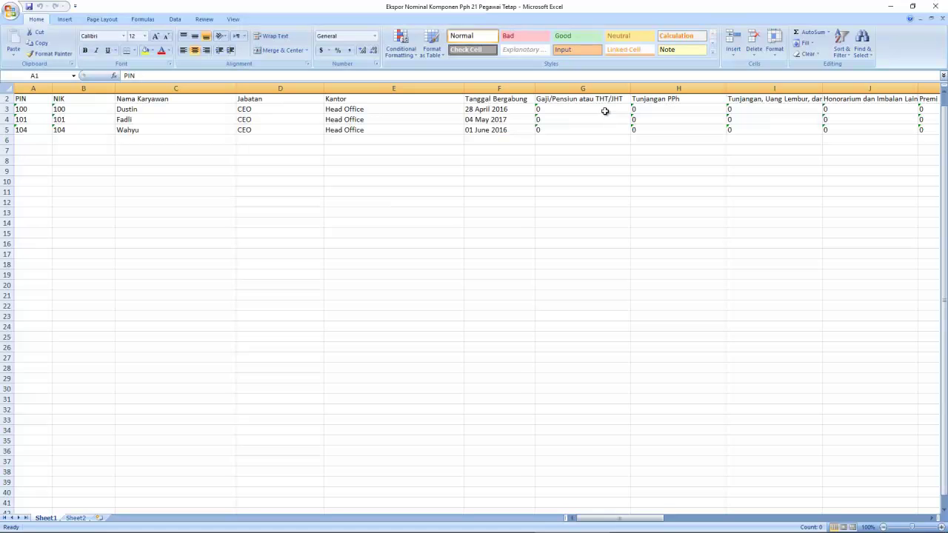
# Enter 5000000 in G3, fill it down through G5, and close the workbook
pyautogui.click(605, 111)
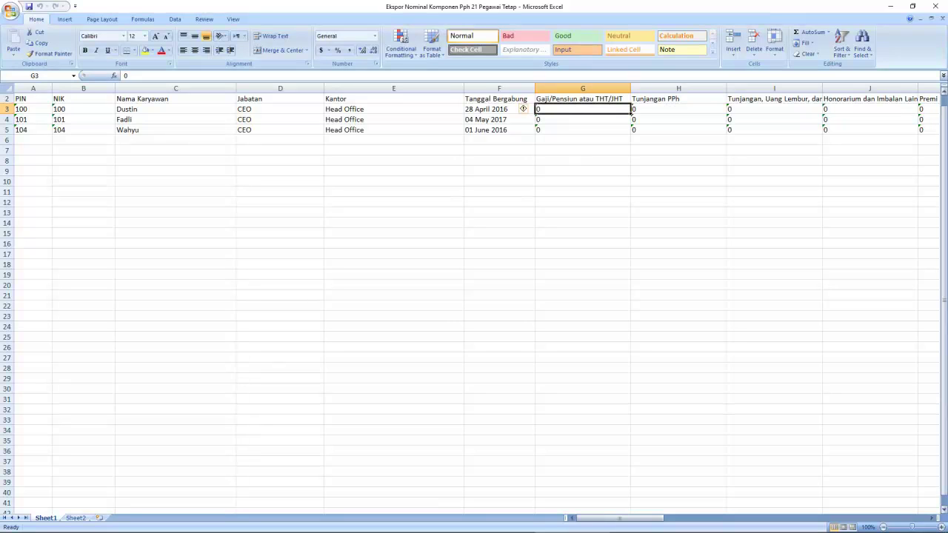
pyautogui.write('5000')
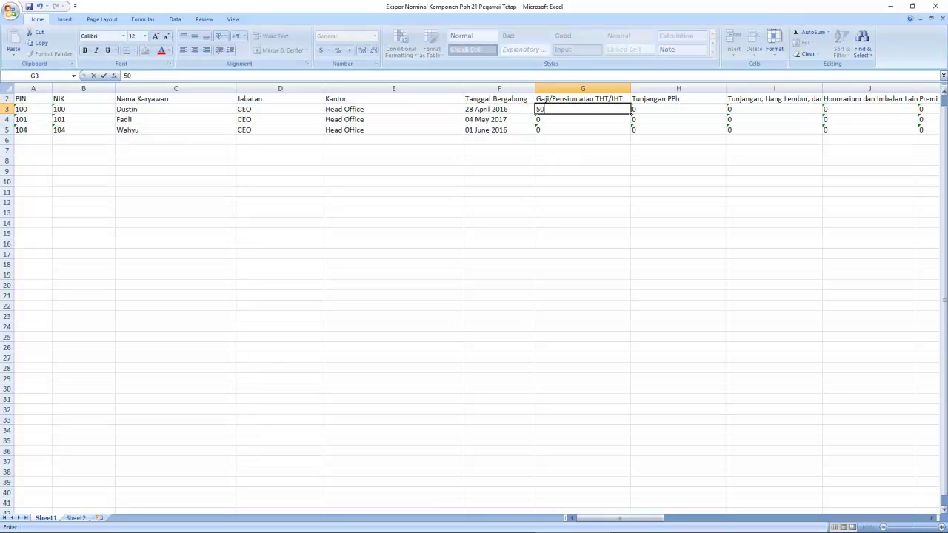
pyautogui.write('000')
pyautogui.hotkey('ctrl', 'Return')
pyautogui.moveTo(630, 114); pyautogui.dragTo(630, 133)
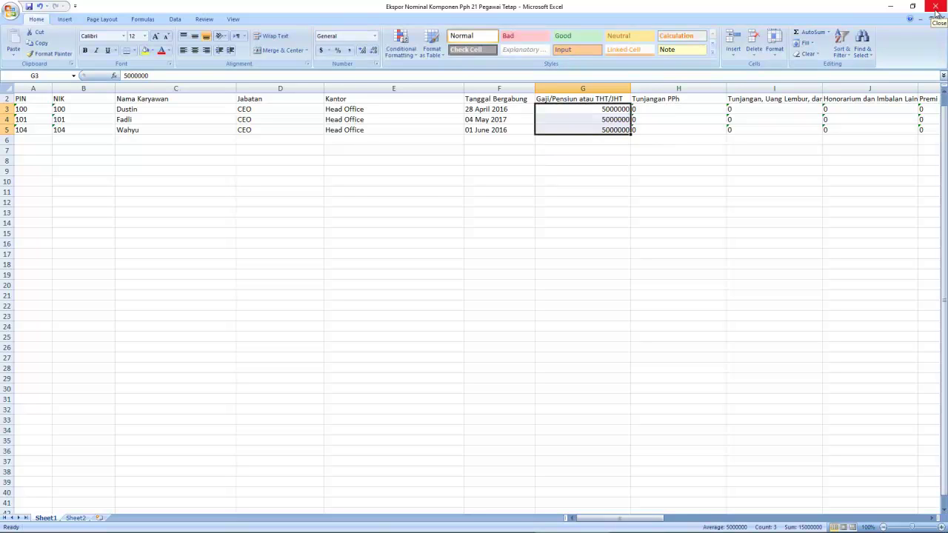
pyautogui.click(936, 8)
pyautogui.click(325, 143)
# Import the filled Excel file so permanent employees show 5,000,000 salaries, then check non-permanent employees
pyautogui.press('Escape')
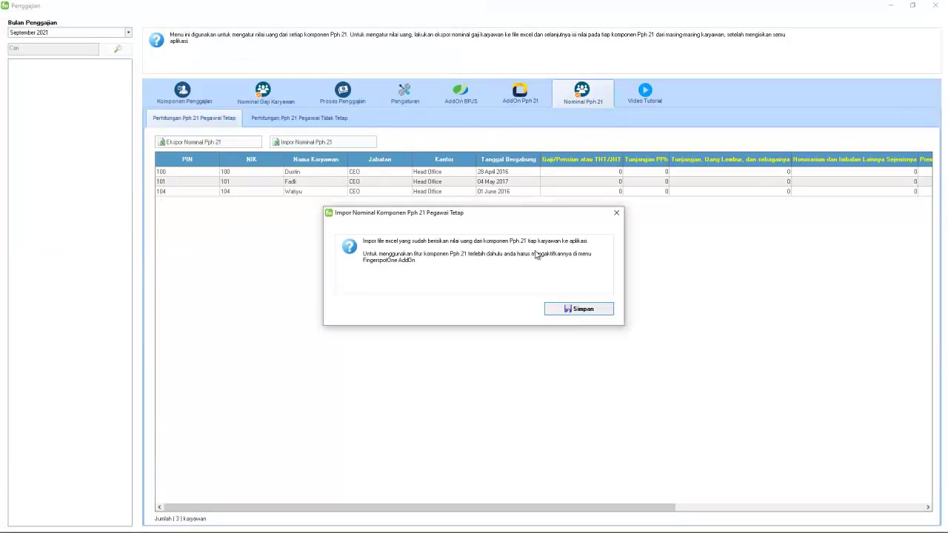
pyautogui.click(597, 310)
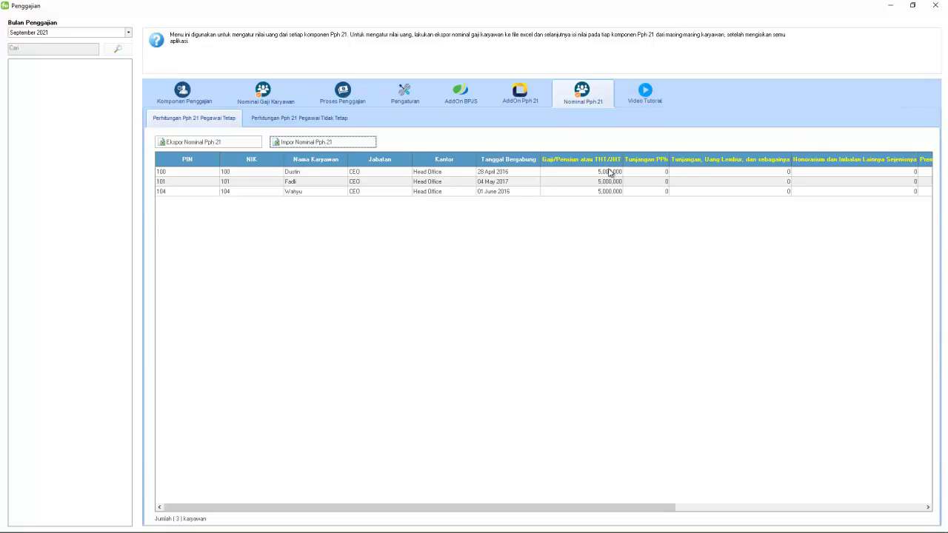
pyautogui.click(317, 119)
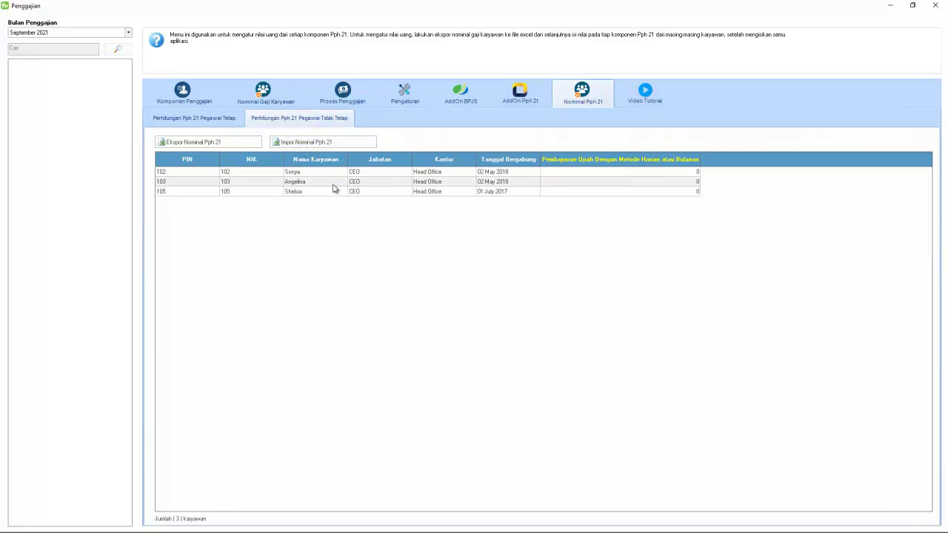
pyautogui.click(643, 96)
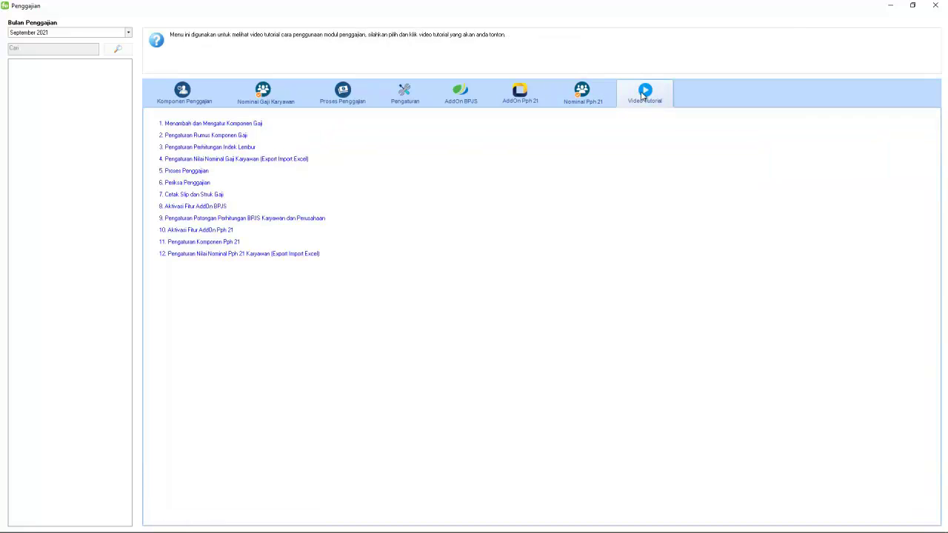